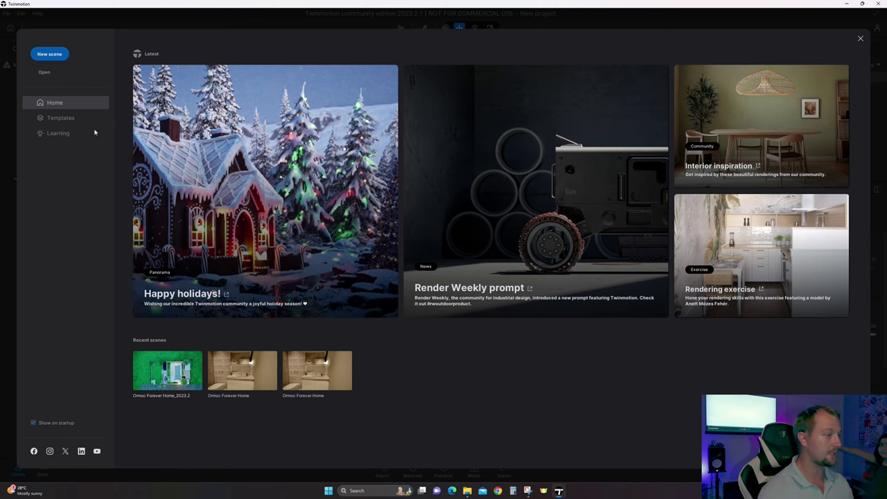
# Step: Open the recent scene Ormoc Forever Home_2023.2 and accept the missing solar panel texture files
pyautogui.click(179, 378)
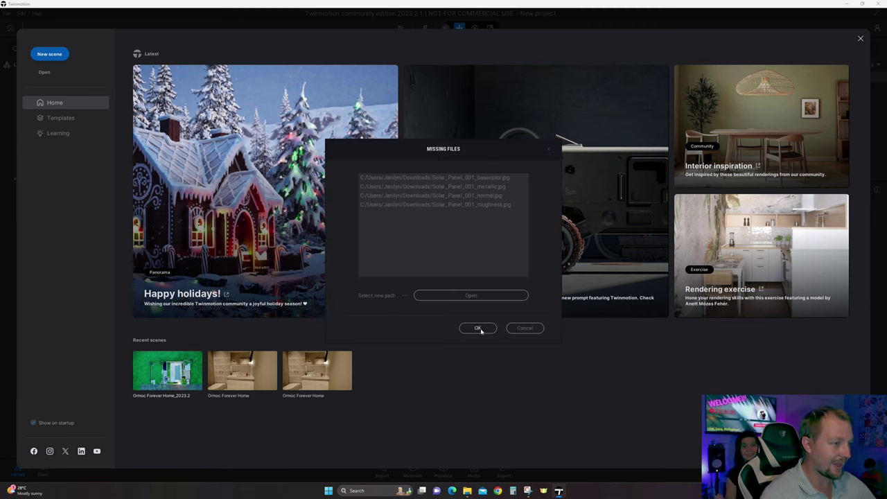
pyautogui.click(481, 328)
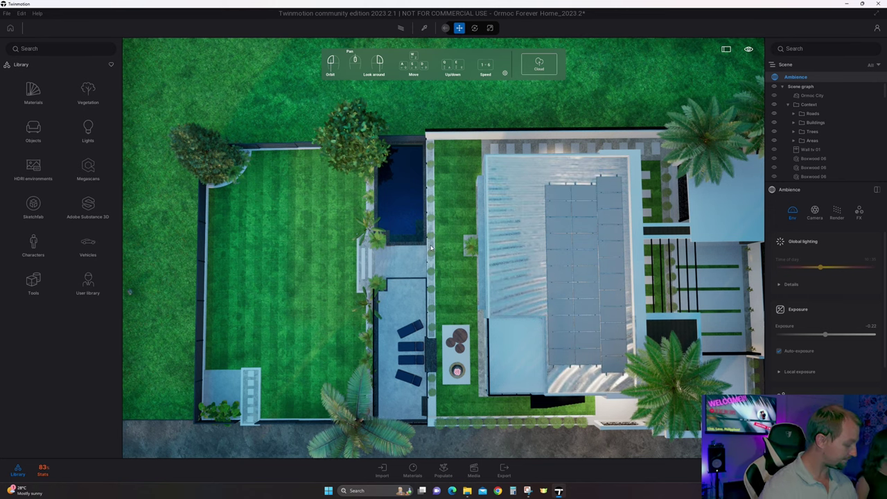
# Step: Examine the house from above, the outdoor stairs and the street facade with the number 88 and entrance gate
pyautogui.moveTo(519, 290); pyautogui.dragTo(444, 305, button='right')
pyautogui.moveTo(443, 304); pyautogui.dragTo(133, 282)
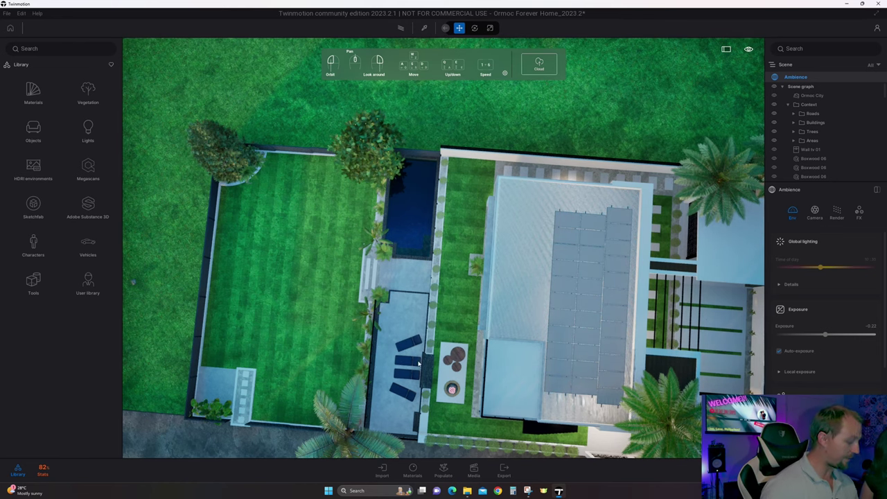
pyautogui.moveTo(419, 363); pyautogui.dragTo(388, 360)
pyautogui.scroll(5, 388, 360)
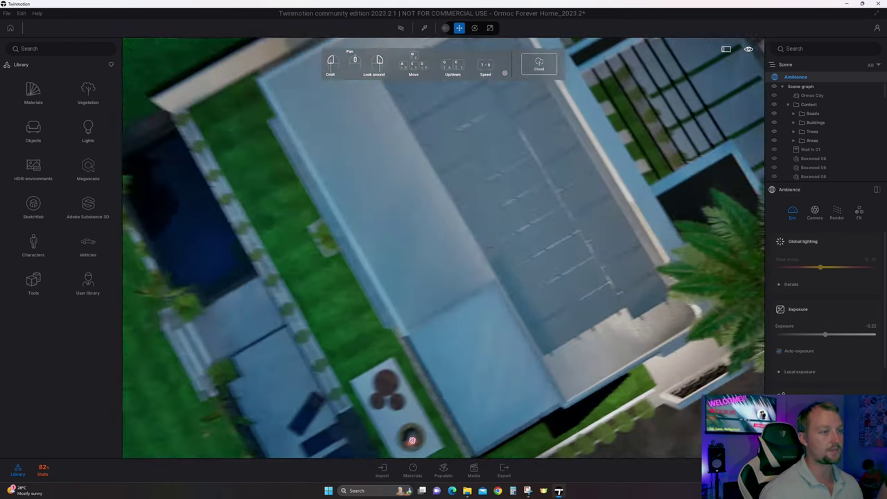
pyautogui.scroll(10, 444, 248)
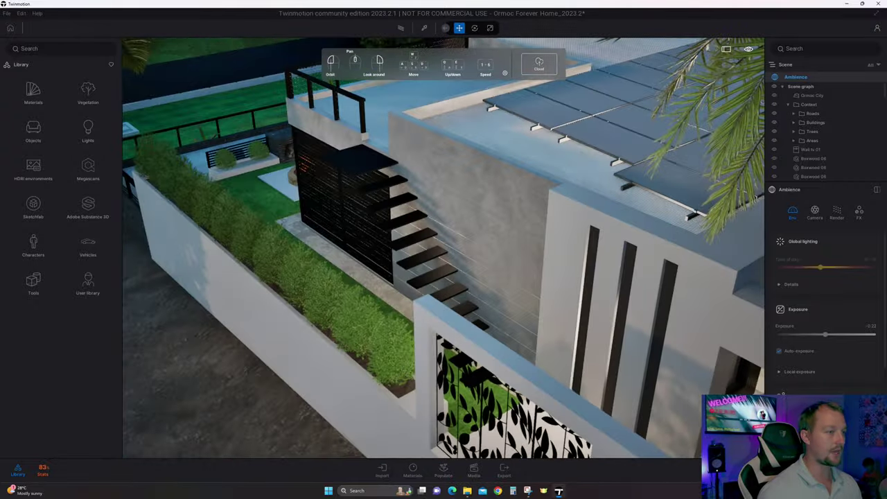
pyautogui.scroll(10, 443, 248)
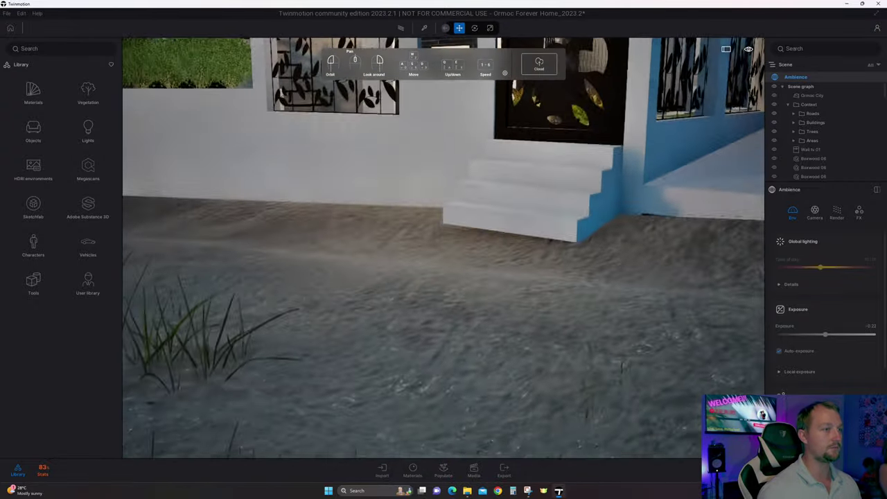
pyautogui.scroll(-10, 444, 248)
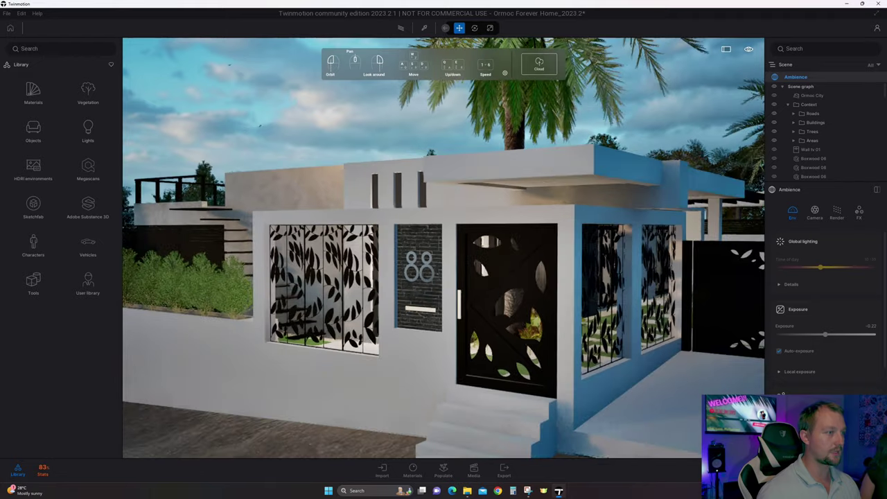
pyautogui.scroll(-10, 440, 389)
pyautogui.scroll(5, 440, 390)
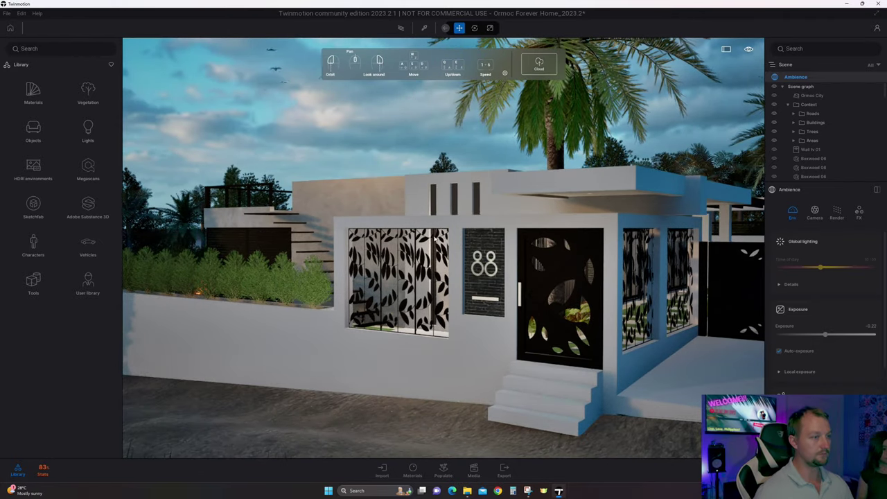
pyautogui.scroll(5, 443, 248)
pyautogui.moveTo(345, 267); pyautogui.dragTo(418, 267, button='middle')
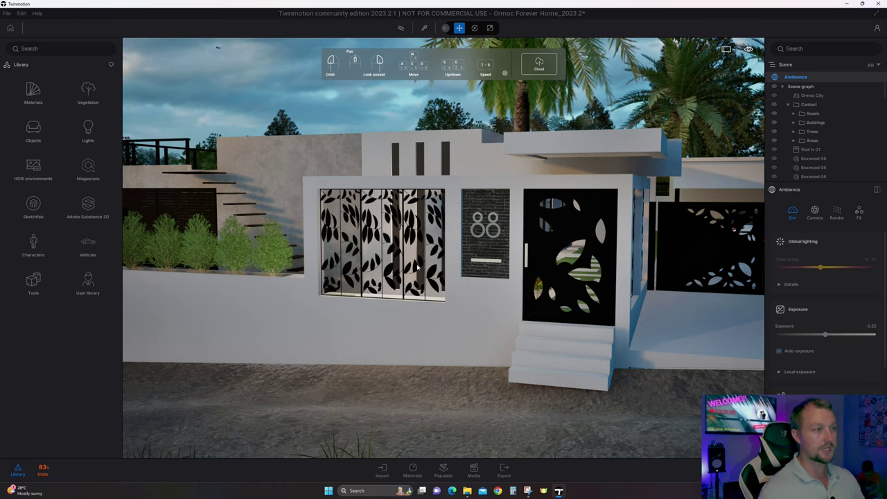
# Step: Browse the glass materials in the library, from clear and mirror glass to the patterned and blackout types
pyautogui.click(32, 97)
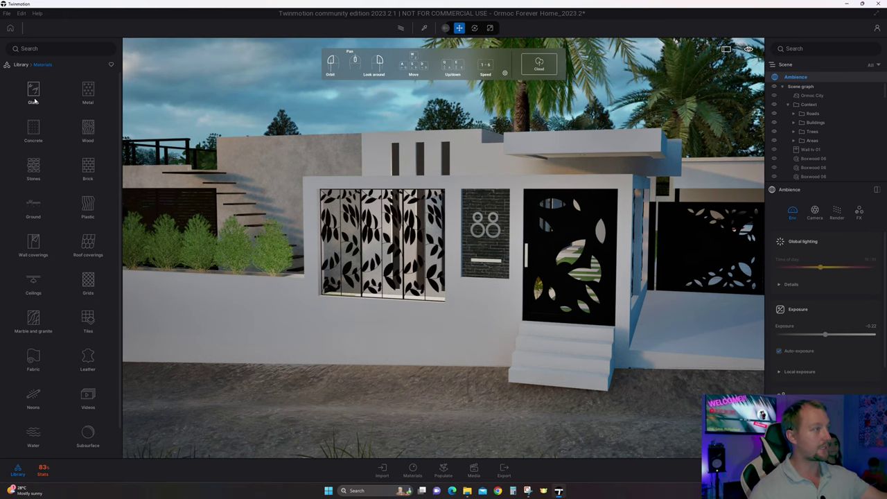
pyautogui.click(33, 93)
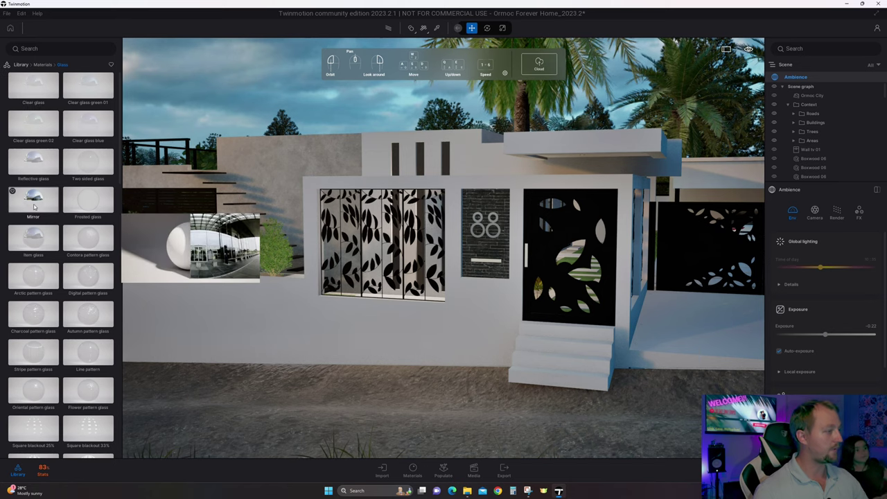
pyautogui.scroll(-2, 34, 207)
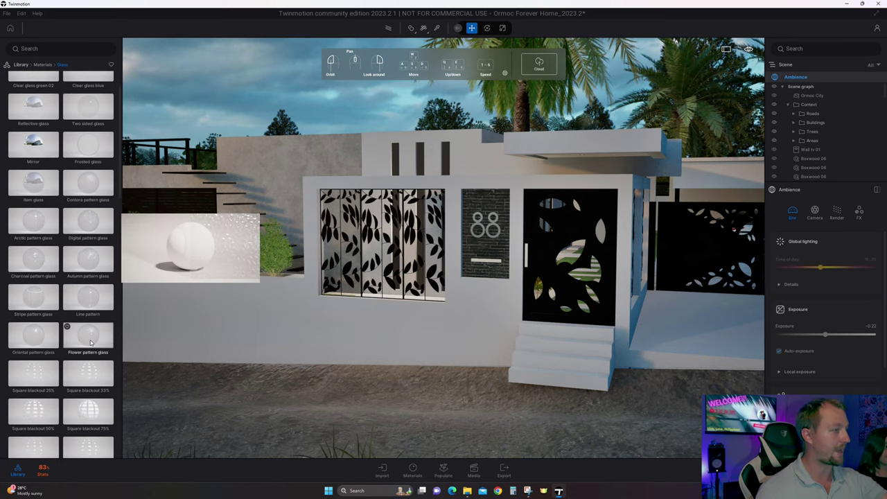
pyautogui.scroll(-1, 90, 342)
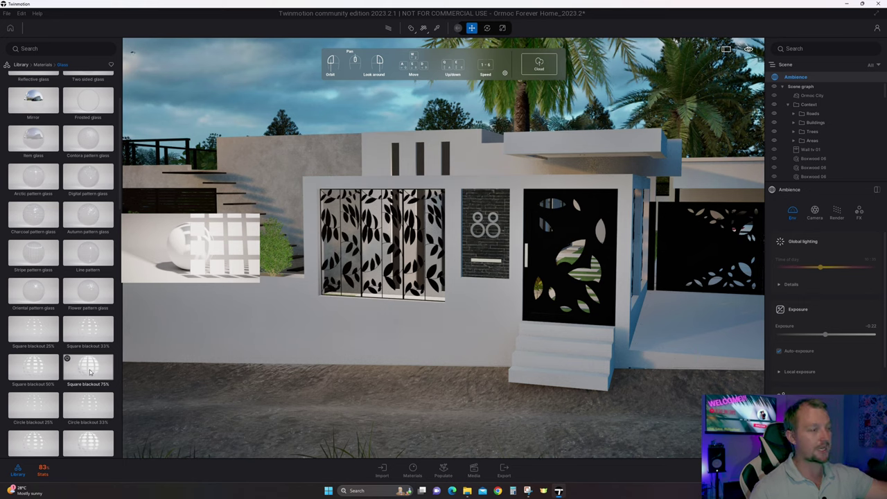
# Step: Look through the concrete materials in the library
pyautogui.click(21, 64)
pyautogui.click(33, 90)
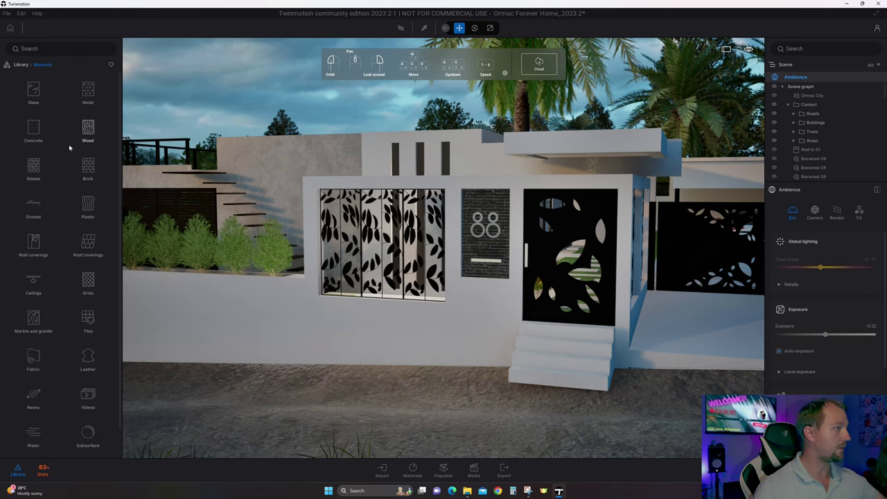
pyautogui.click(35, 133)
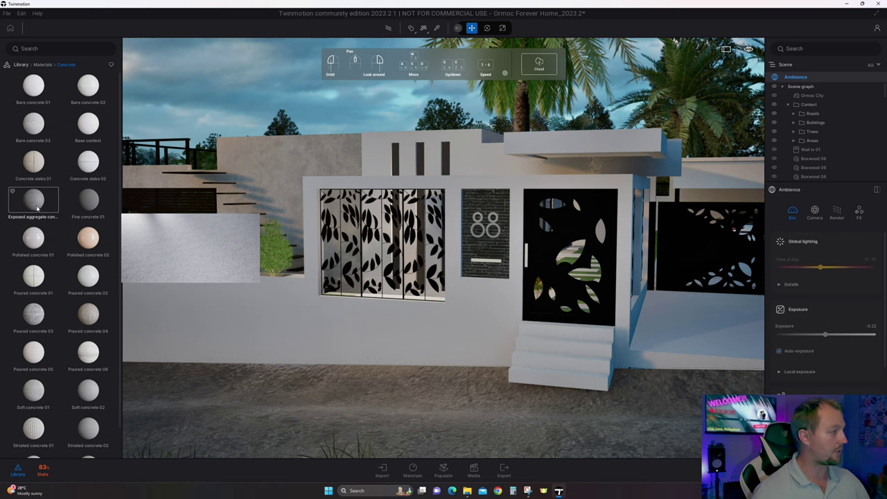
pyautogui.scroll(-1, 38, 211)
pyautogui.scroll(-1, 37, 210)
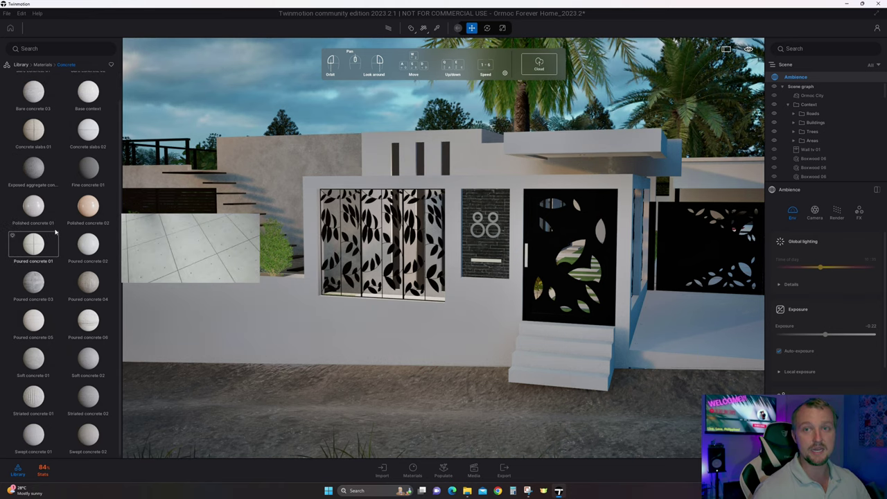
# Step: Look through the living room chairs among the library's home objects, then return to the library's main categories
pyautogui.click(21, 64)
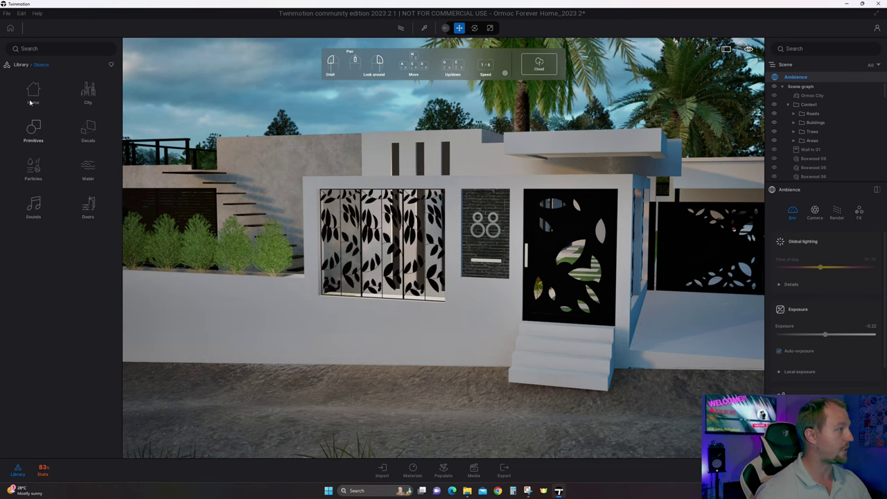
pyautogui.click(32, 97)
pyautogui.click(32, 95)
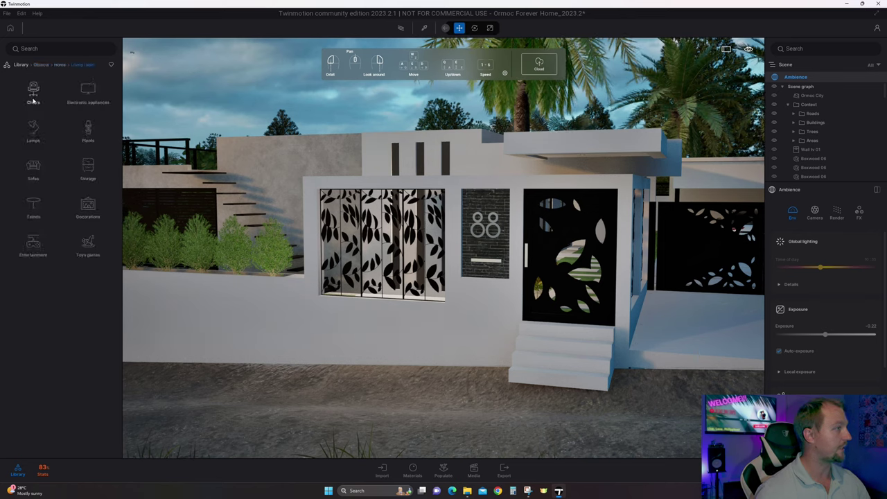
pyautogui.click(33, 97)
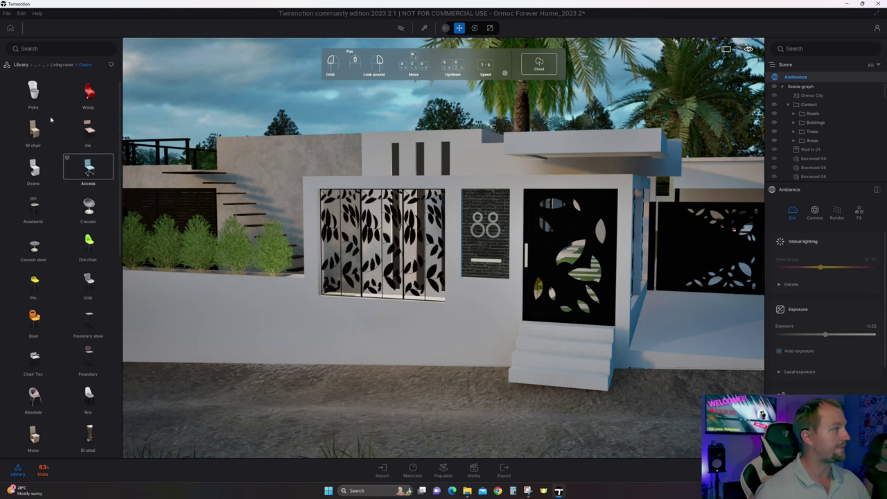
pyautogui.scroll(-1, 51, 120)
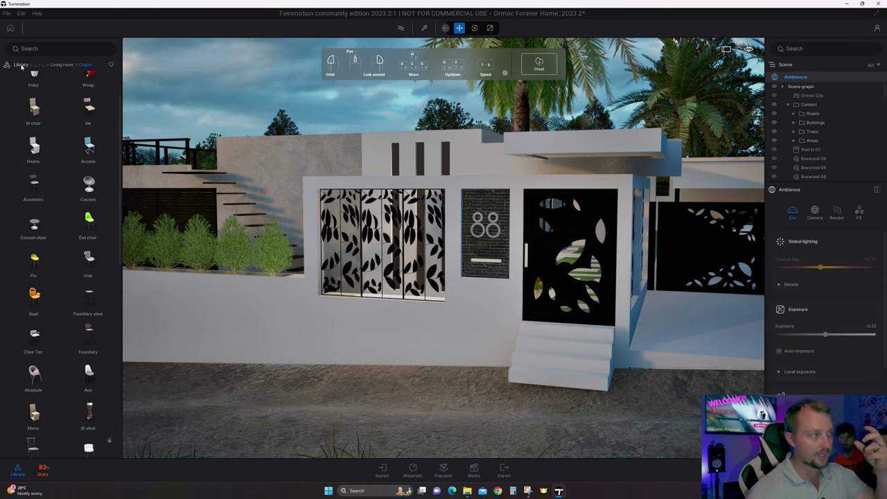
pyautogui.click(21, 64)
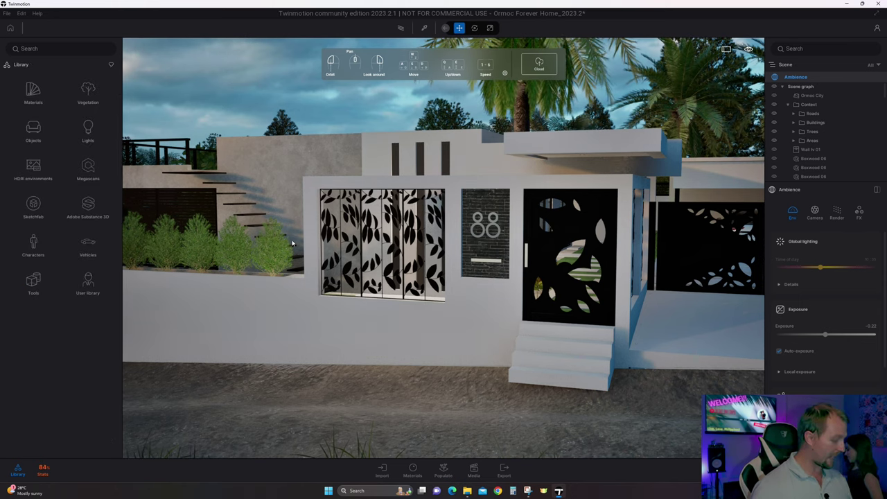
# Step: Examine the hedge along the white street wall and the terrace with loungers and fire pit beyond it
pyautogui.moveTo(292, 249)
pyautogui.mouseDown()
pyautogui.moveTo(264, 252)
pyautogui.moveTo(305, 249)
pyautogui.mouseUp()
pyautogui.press('Left')
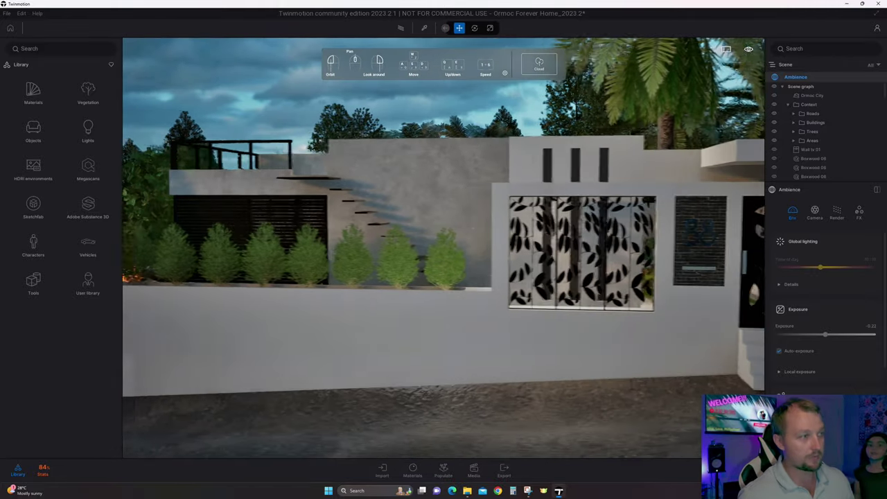
pyautogui.press('Left')
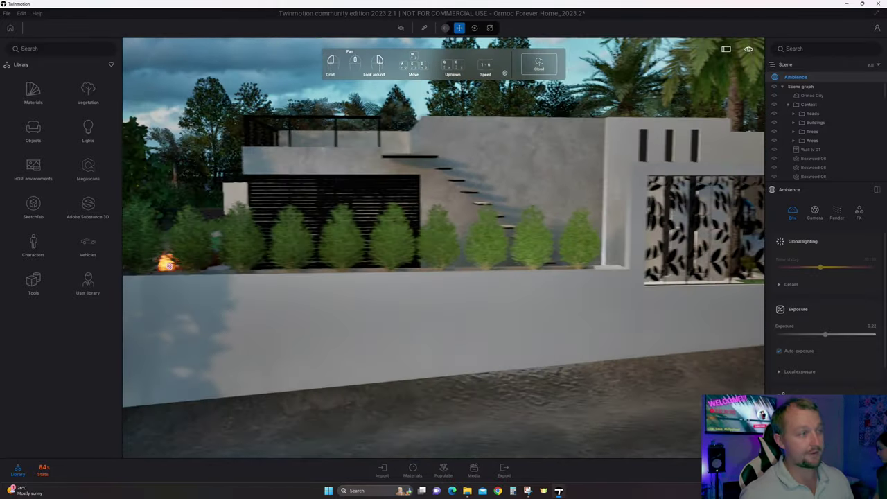
pyautogui.press('Left')
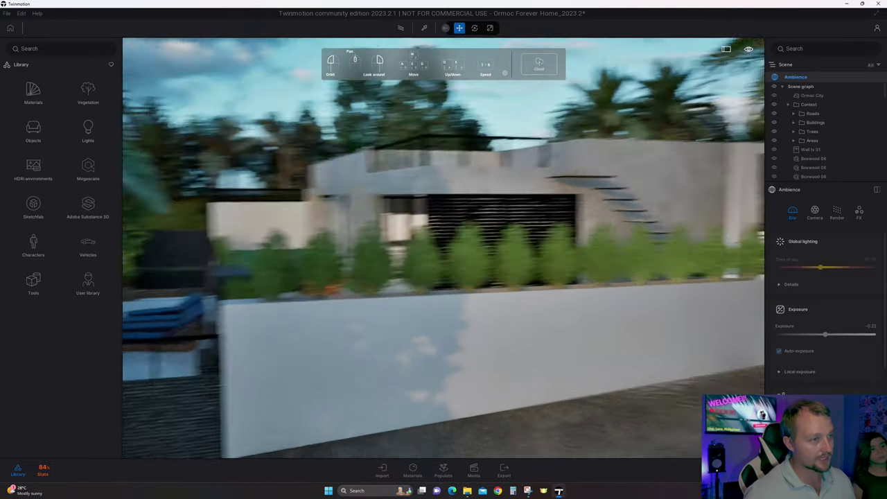
pyautogui.press('Left')
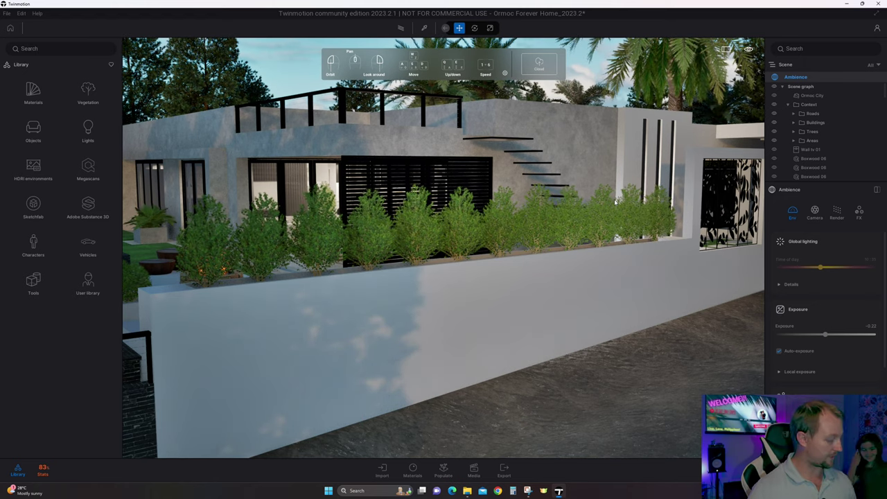
pyautogui.moveTo(614, 201); pyautogui.dragTo(690, 219)
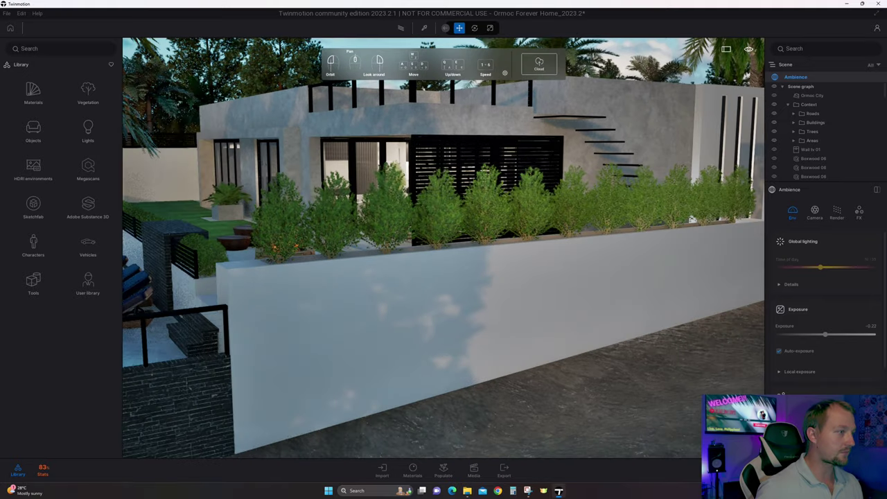
pyautogui.press('Left')
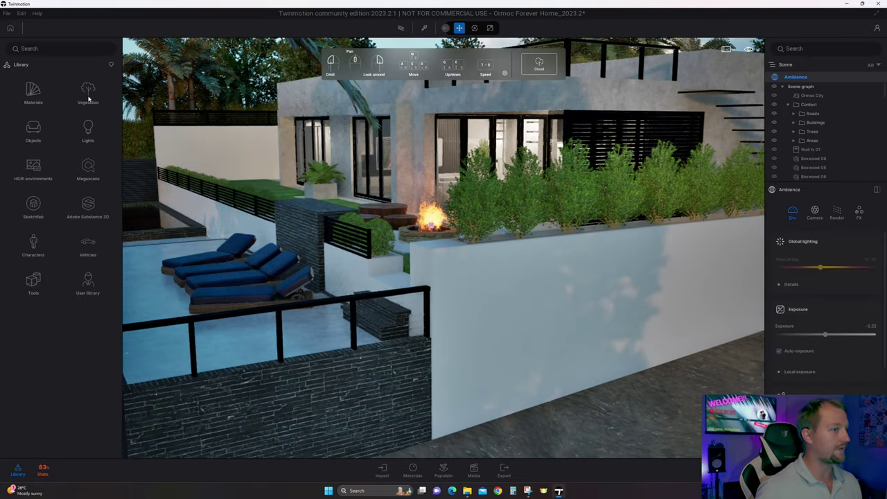
# Step: Place a Littleleaf Linden tree on the striped lawn, check how it looks and delete it again
pyautogui.click(88, 94)
pyautogui.press('Left')
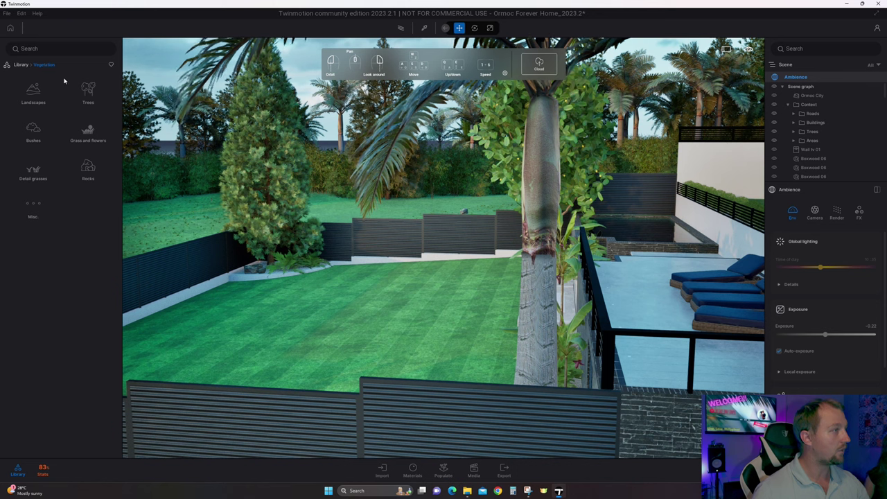
pyautogui.click(88, 90)
pyautogui.click(88, 125)
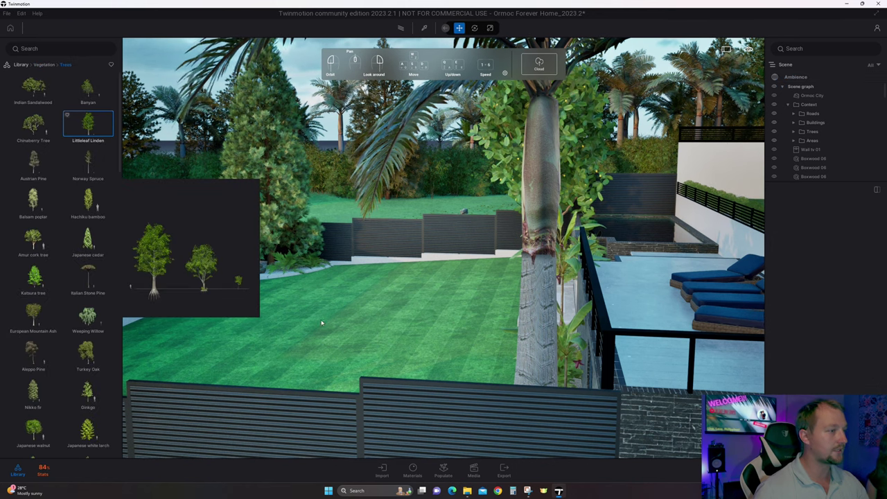
pyautogui.click(320, 322)
pyautogui.moveTo(316, 315); pyautogui.dragTo(289, 365)
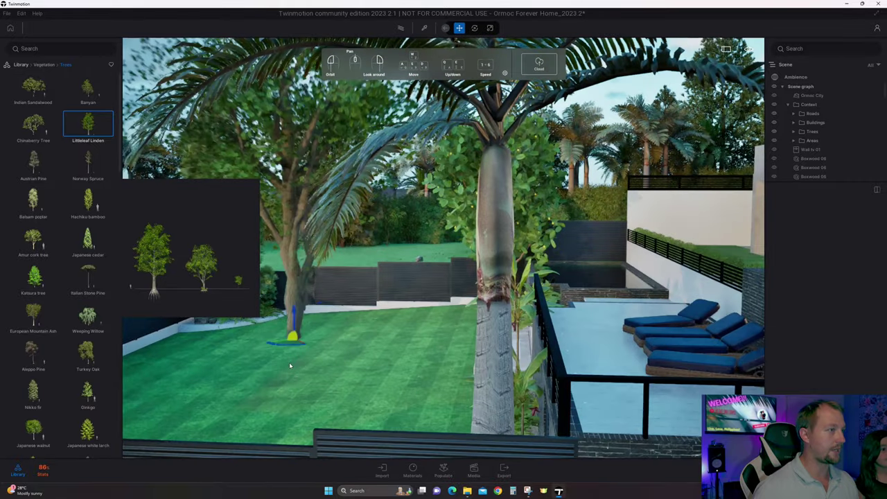
pyautogui.press('Delete')
# Step: Try out a Weeping Willow tree on the striped lawn and delete it again
pyautogui.click(88, 315)
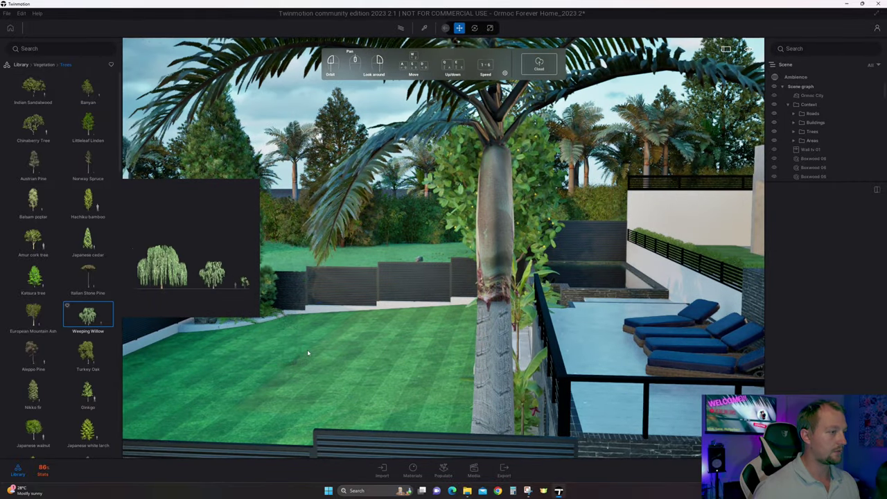
pyautogui.click(336, 381)
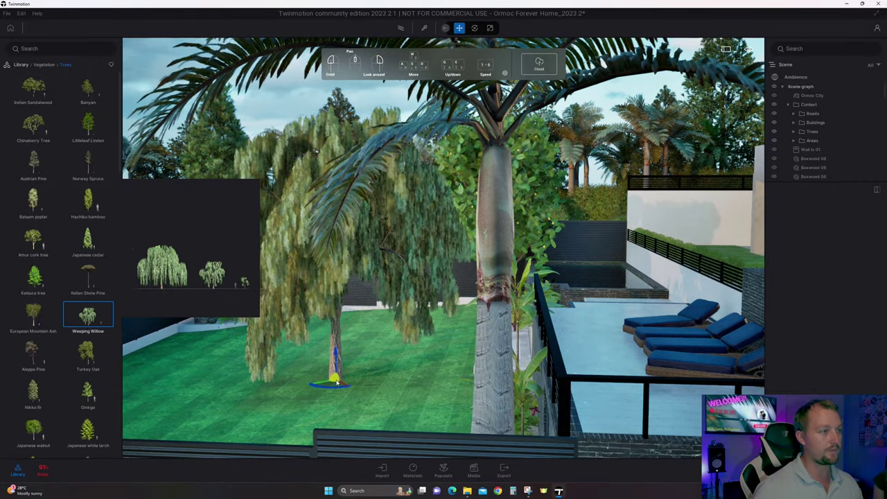
pyautogui.press('Delete')
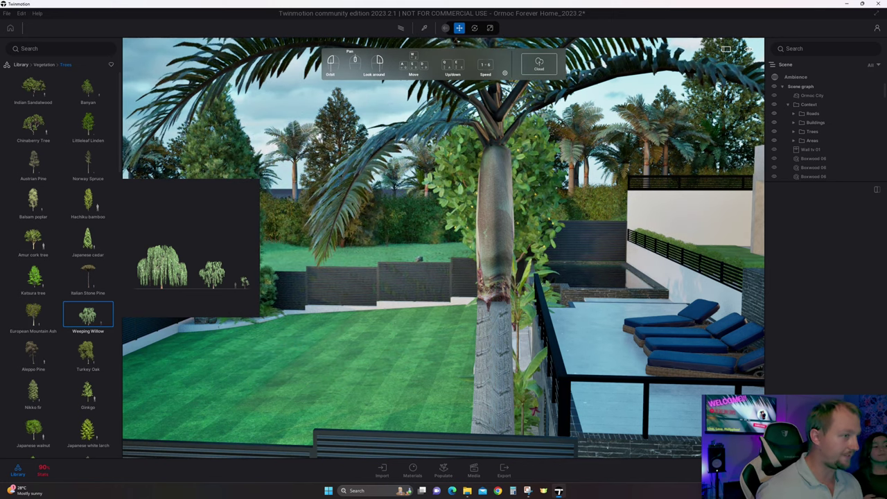
# Step: View the house facade behind the lounger terrace and the garden steps with potted ferns
pyautogui.press('Up')
pyautogui.press('Up')
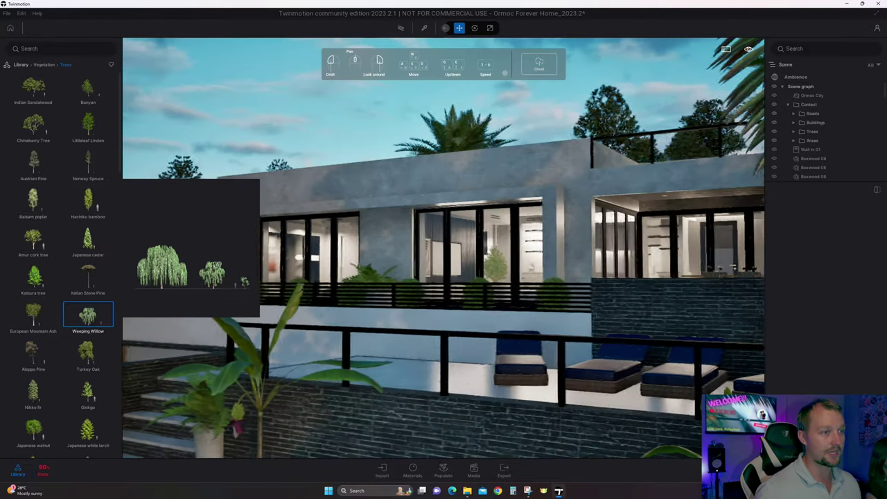
pyautogui.press('Up')
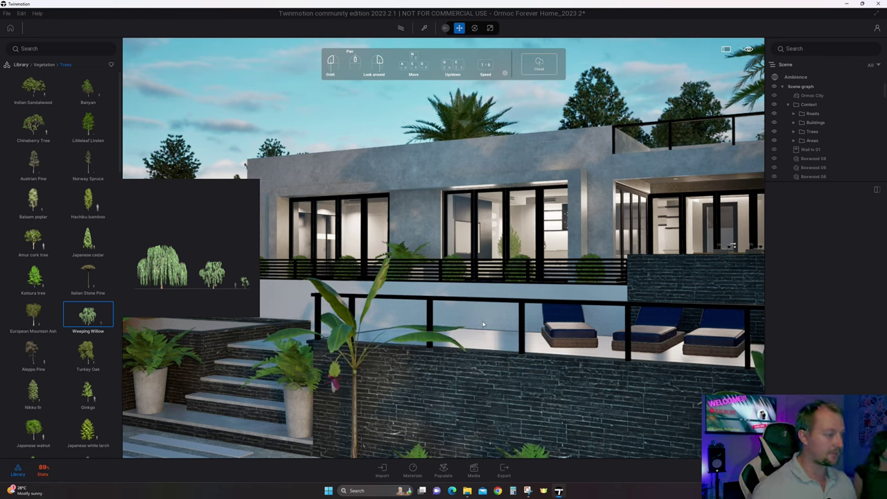
# Step: Open the scene's Ambience settings and look through the environment options for global lighting, exposure, weather, location and HDRI environment
pyautogui.moveTo(482, 324); pyautogui.dragTo(564, 326, button='middle')
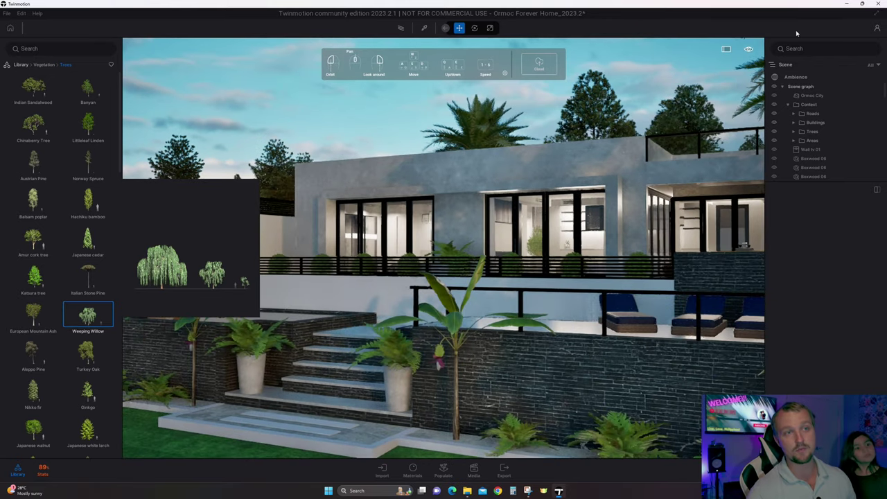
pyautogui.click(801, 78)
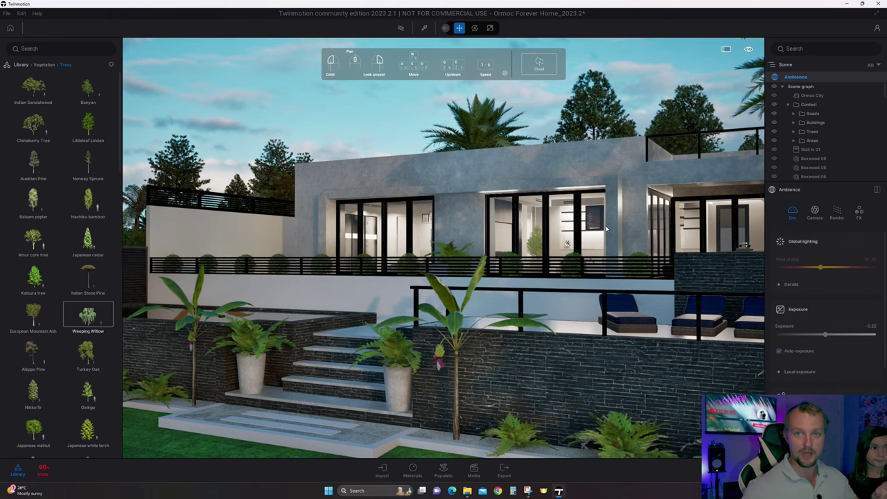
pyautogui.scroll(-3, 864, 320)
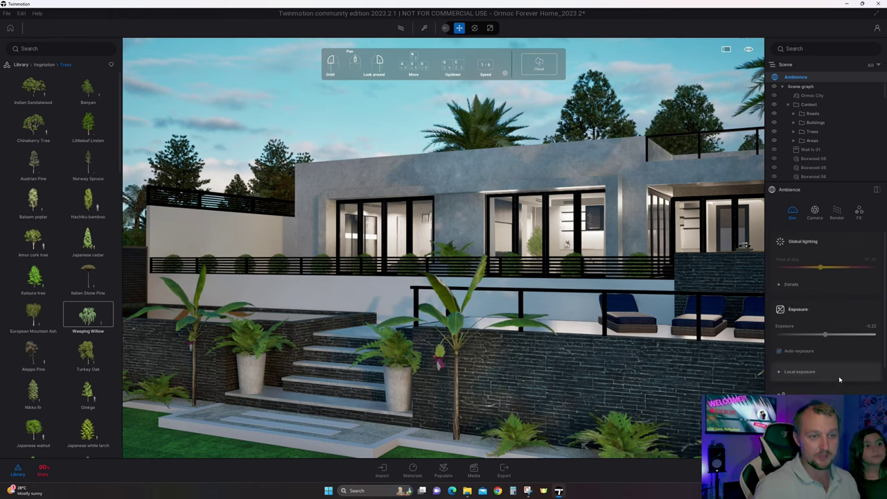
pyautogui.scroll(-3, 864, 320)
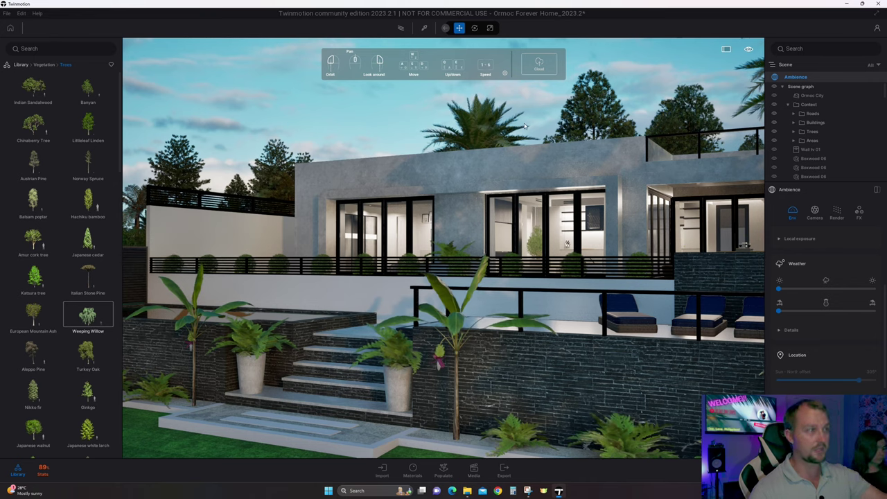
pyautogui.scroll(-1, 840, 370)
pyautogui.scroll(-3, 841, 371)
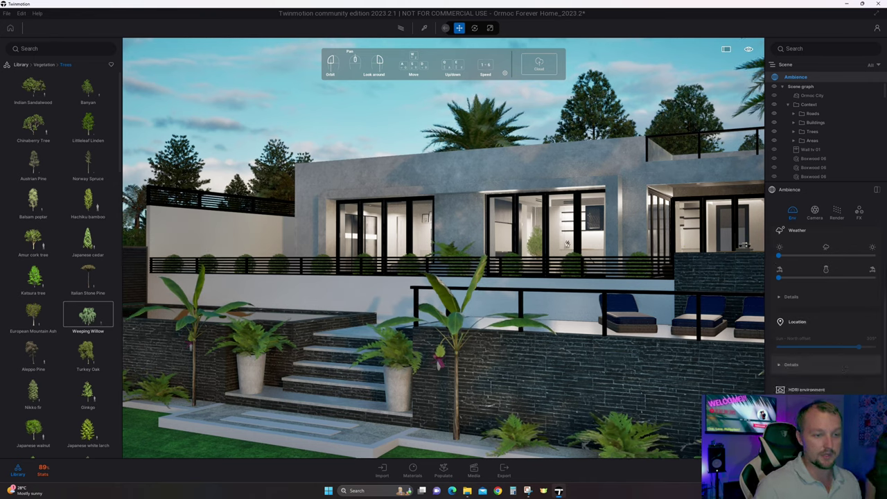
pyautogui.scroll(-2, 843, 384)
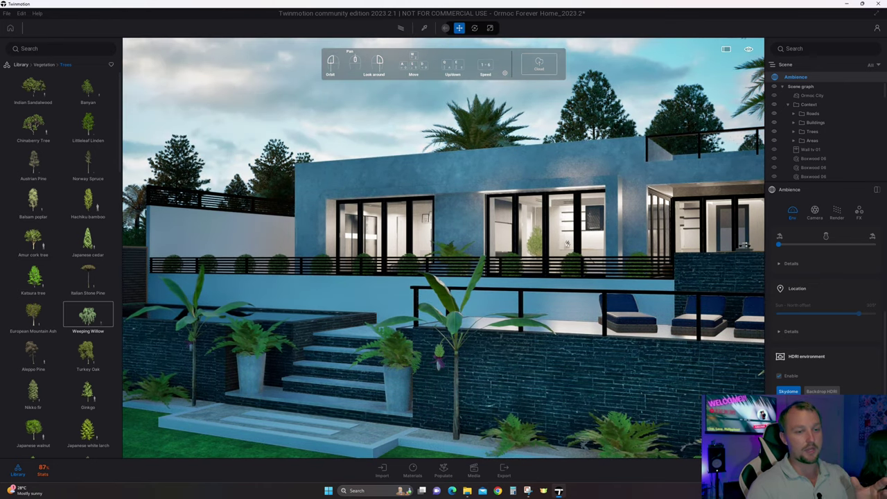
pyautogui.scroll(-1, 862, 370)
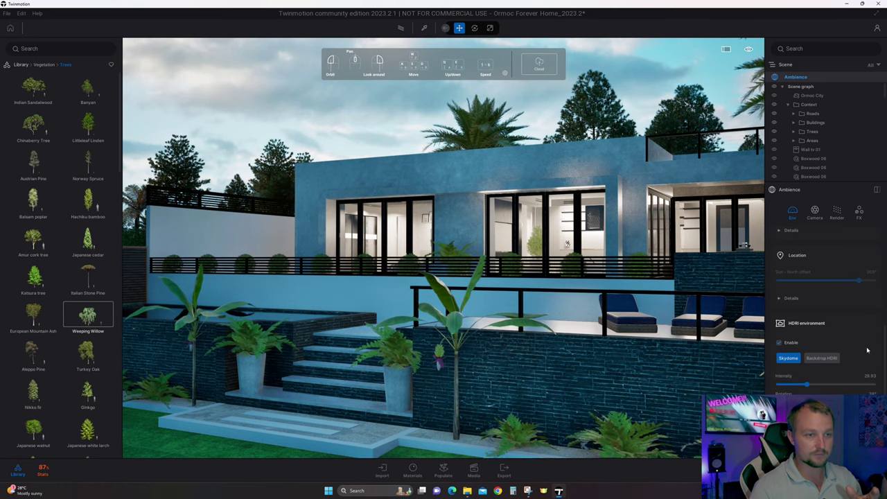
pyautogui.scroll(1, 845, 350)
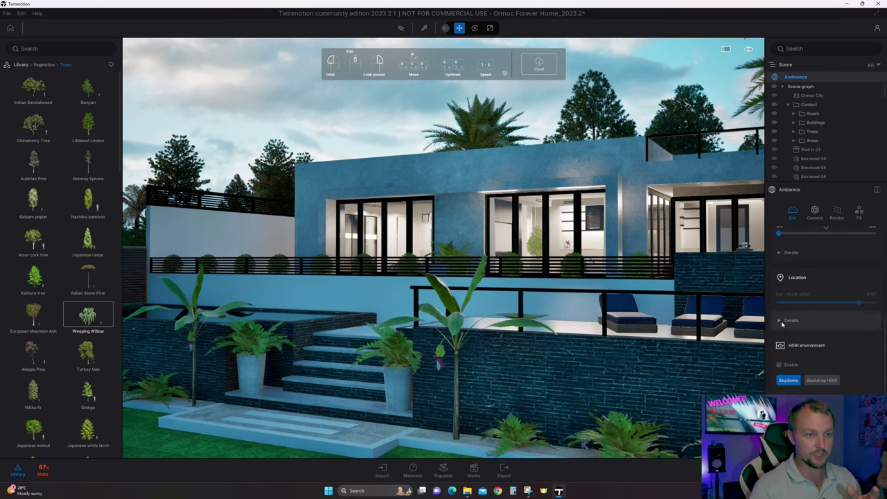
pyautogui.scroll(2, 808, 344)
pyautogui.scroll(-1, 814, 343)
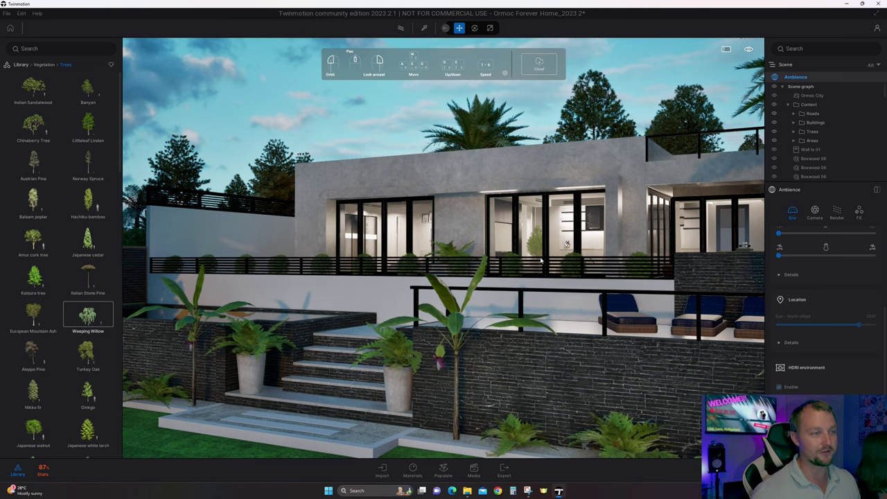
# Step: View the house front with the garden steps, lounger terrace and lawn against the hills behind it
pyautogui.moveTo(541, 261); pyautogui.dragTo(514, 285)
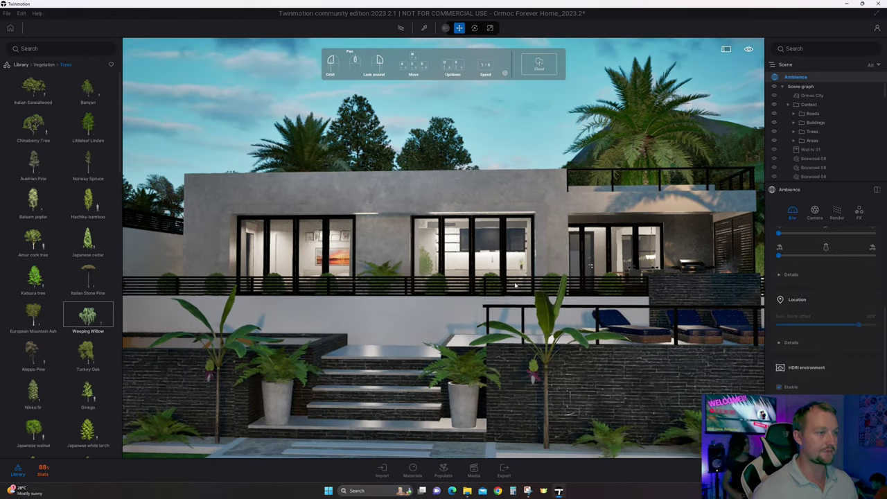
pyautogui.scroll(-1, 515, 284)
pyautogui.moveTo(514, 284); pyautogui.dragTo(554, 286)
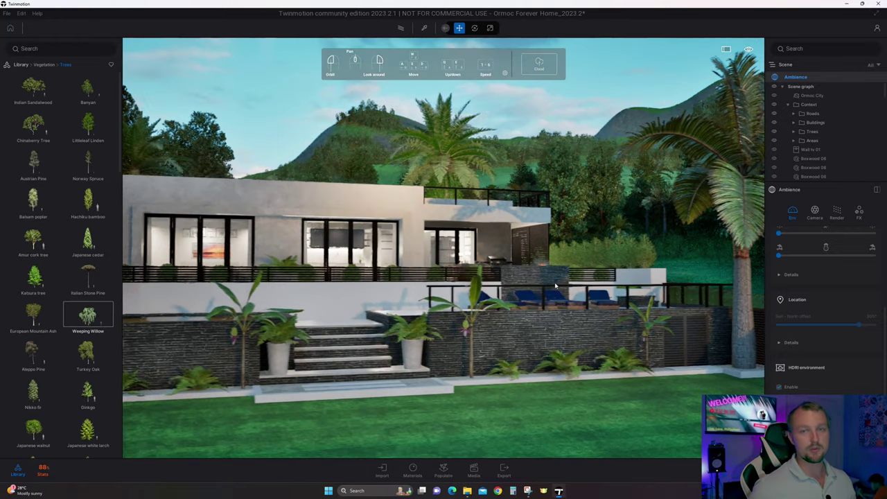